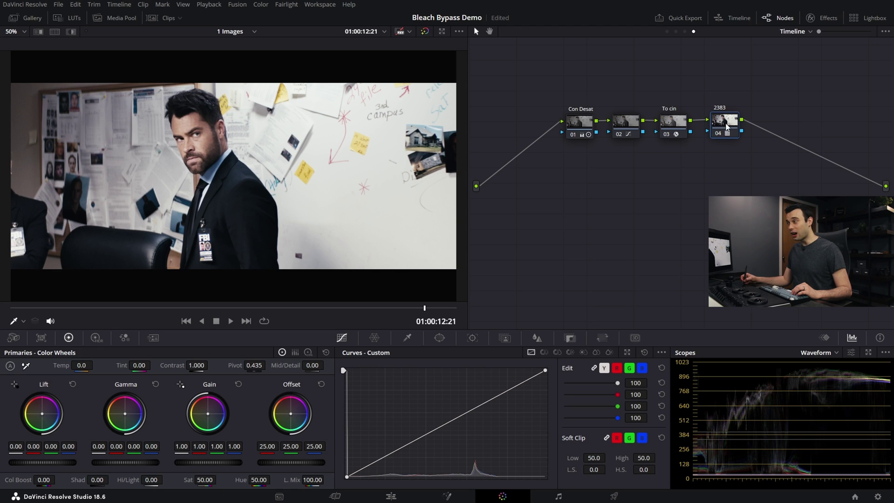
{"action": "left_click_drag", "start_coordinate": [723, 123], "coordinate": [740, 126]}
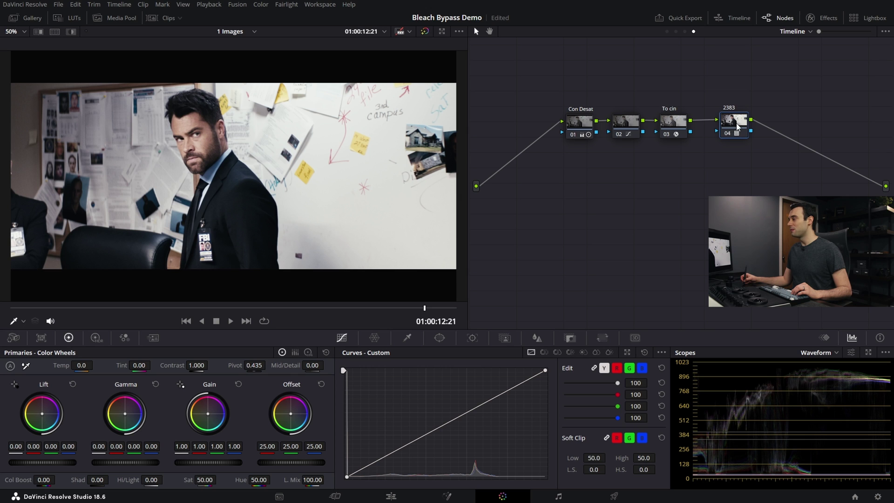
{"action": "left_click_drag", "start_coordinate": [735, 127], "coordinate": [720, 125]}
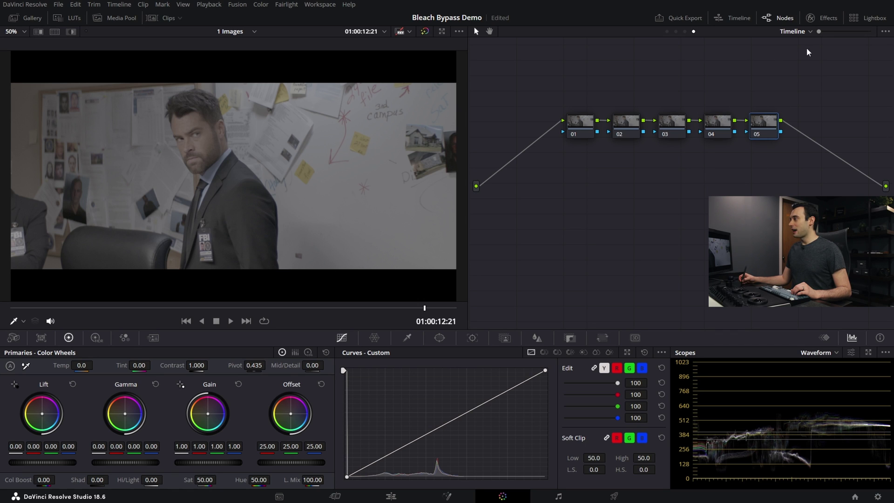
Inspect the Color Space Transform settings on the group pre-clip node
{"action": "left_click", "coordinate": [668, 31]}
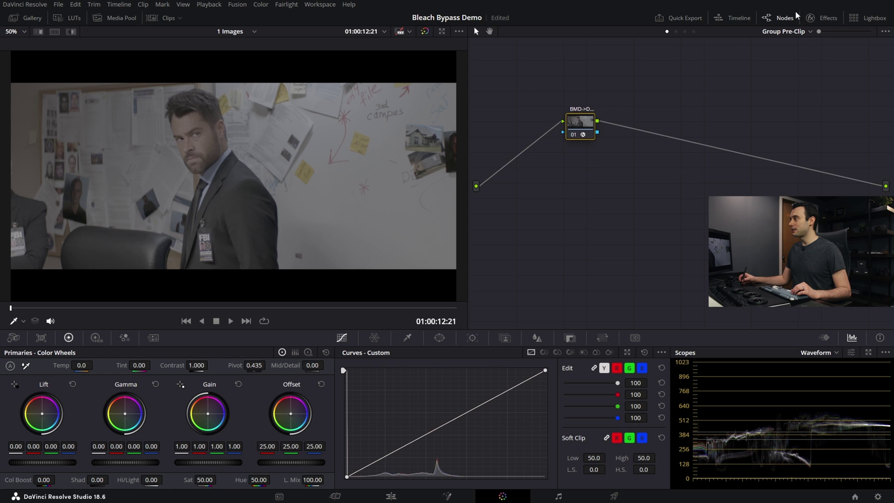
{"action": "left_click", "coordinate": [825, 20]}
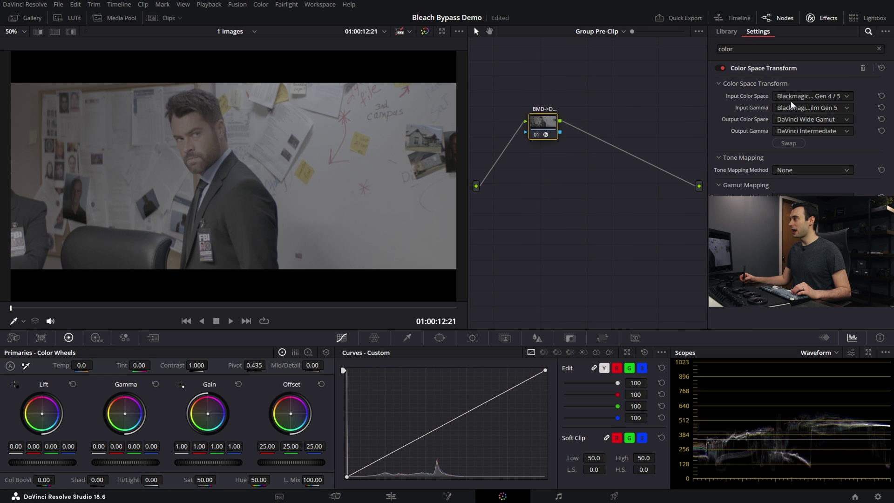
{"action": "left_click", "coordinate": [816, 19]}
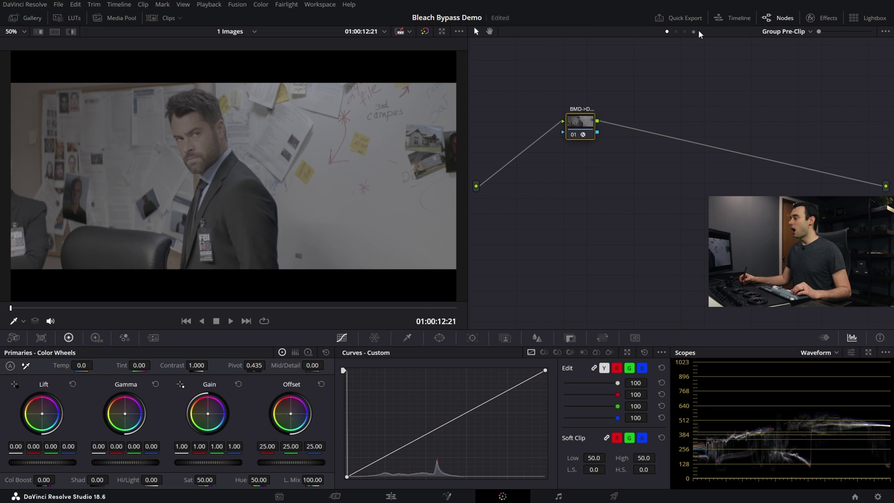
Return to the timeline-level node graph and show the OUTS album of gallery stills
{"action": "left_click", "coordinate": [694, 32]}
{"action": "left_click", "coordinate": [823, 20]}
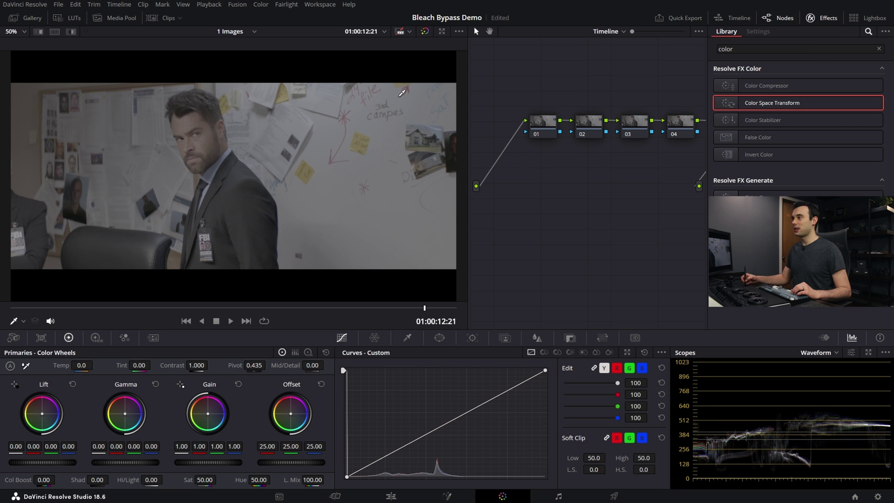
{"action": "left_click", "coordinate": [25, 19]}
{"action": "left_click", "coordinate": [822, 18]}
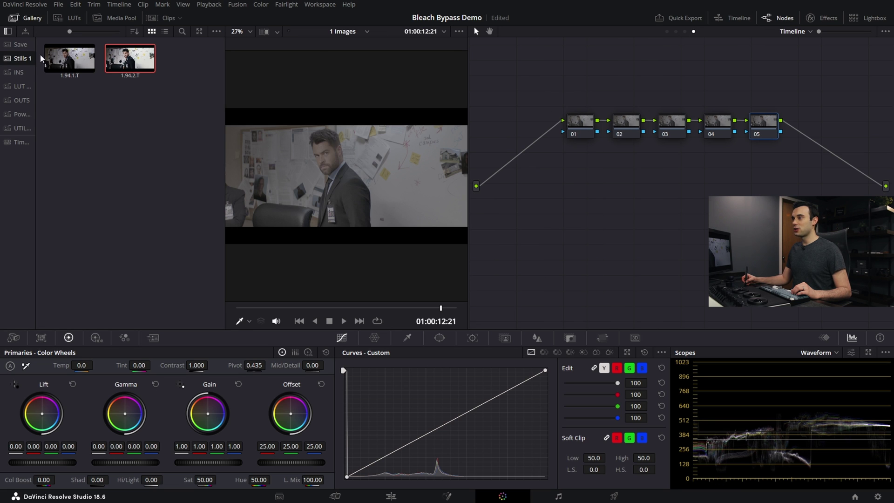
{"action": "left_click", "coordinate": [23, 103]}
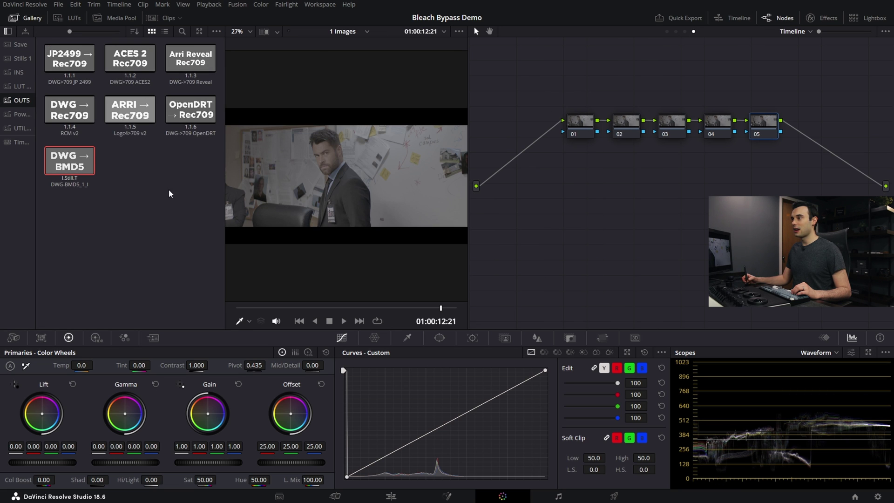
Apply the DWG → Rec709 still to node 05 and review its Color Space Transform settings
{"action": "left_click_drag", "start_coordinate": [69, 110], "coordinate": [763, 123]}
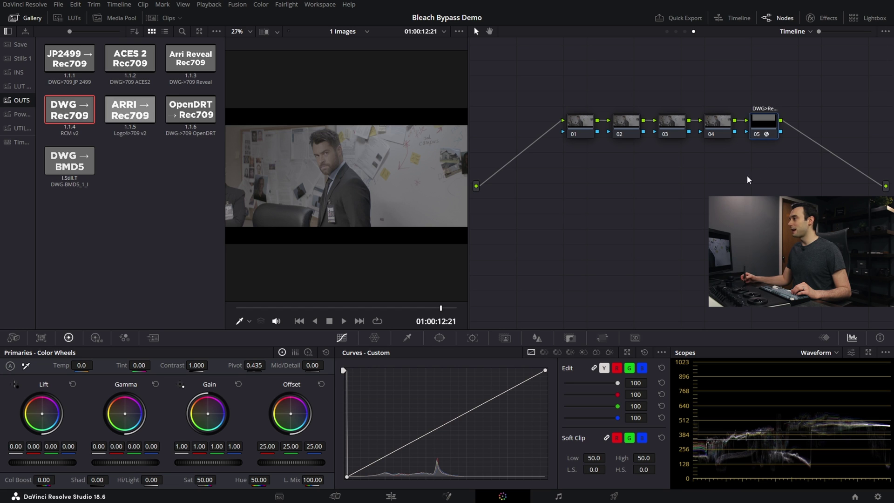
{"action": "left_click", "coordinate": [14, 18]}
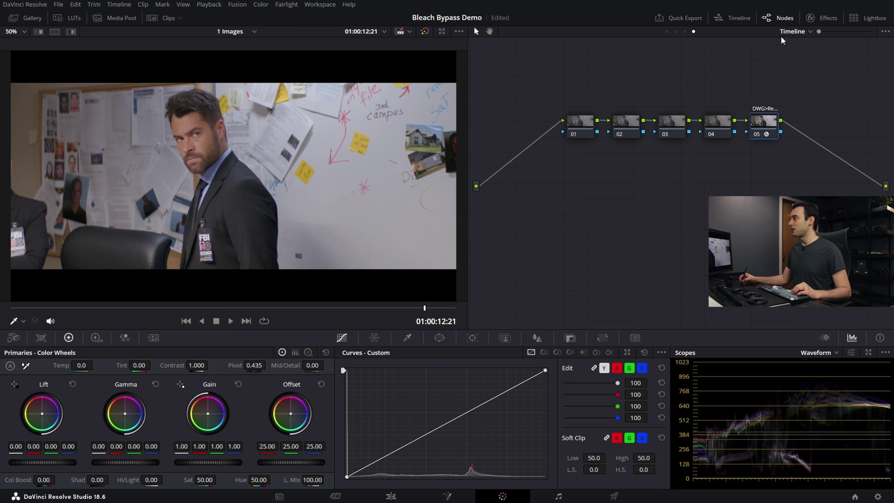
{"action": "left_click", "coordinate": [827, 19]}
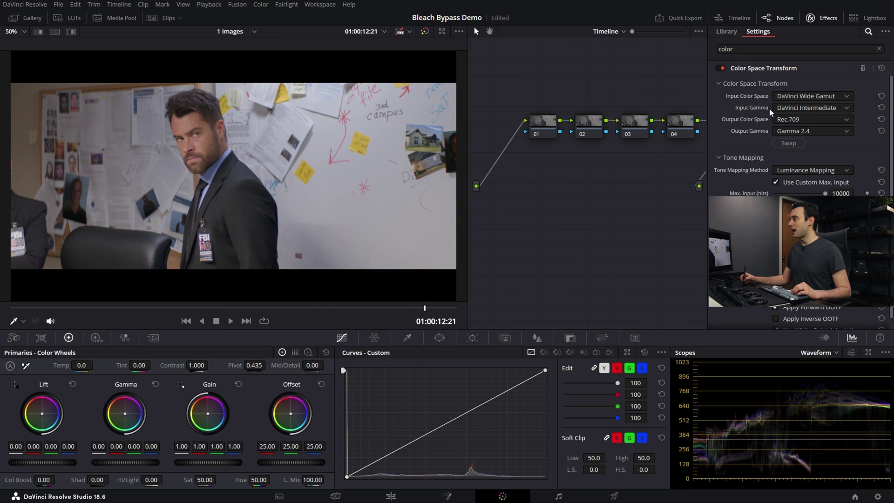
{"action": "left_click", "coordinate": [821, 18]}
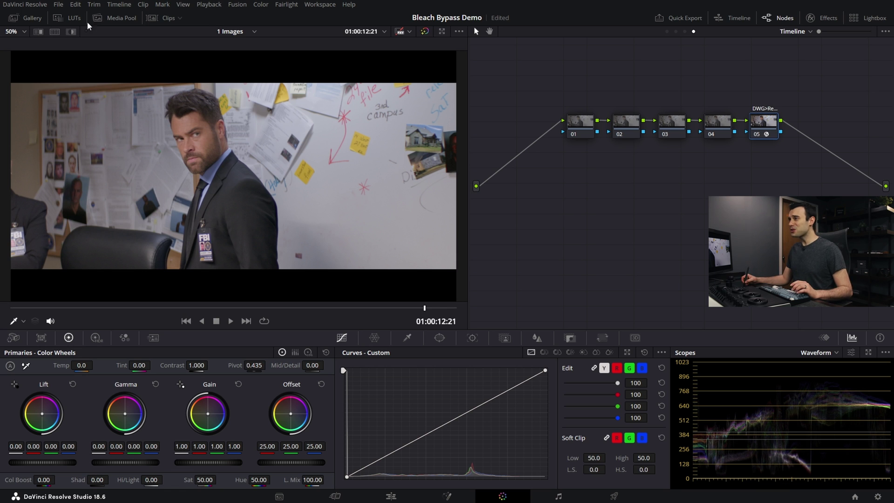
Apply the JP2499 → Rec709 gallery still to node 05 as the output transform
{"action": "left_click", "coordinate": [21, 22]}
{"action": "left_click_drag", "start_coordinate": [70, 59], "coordinate": [764, 122]}
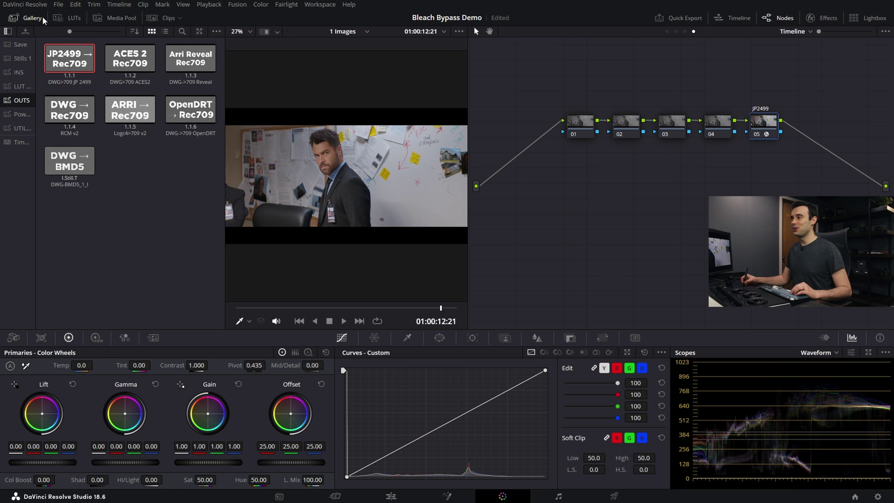
{"action": "left_click", "coordinate": [30, 19]}
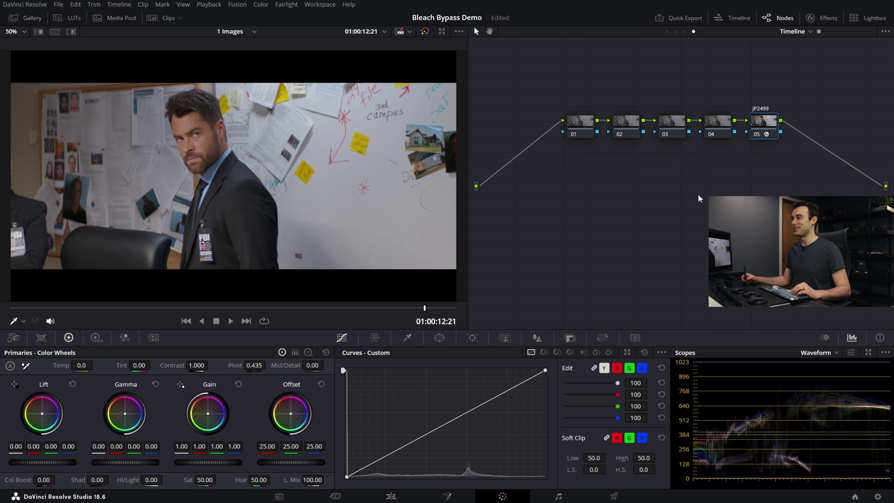
Apply the Vindictive v1 DWG to DWG LUT from the CT folder to node 04
{"action": "left_click", "coordinate": [74, 18]}
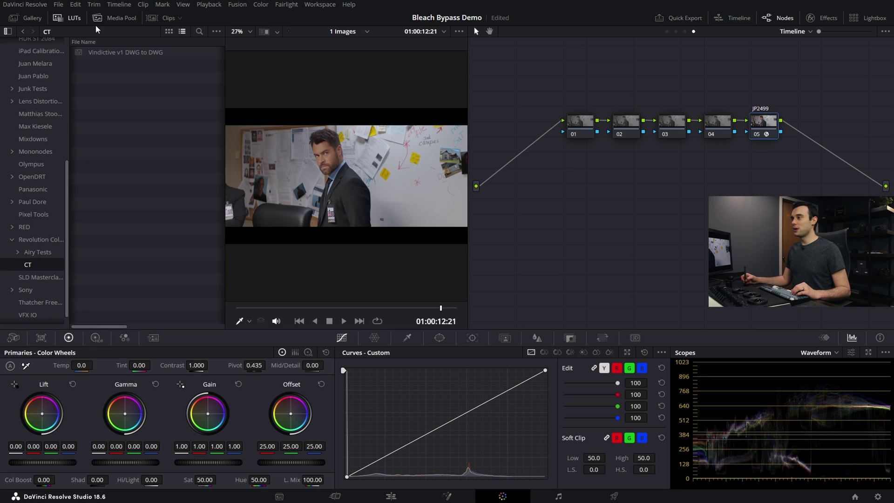
{"action": "left_click_drag", "start_coordinate": [126, 59], "coordinate": [724, 128]}
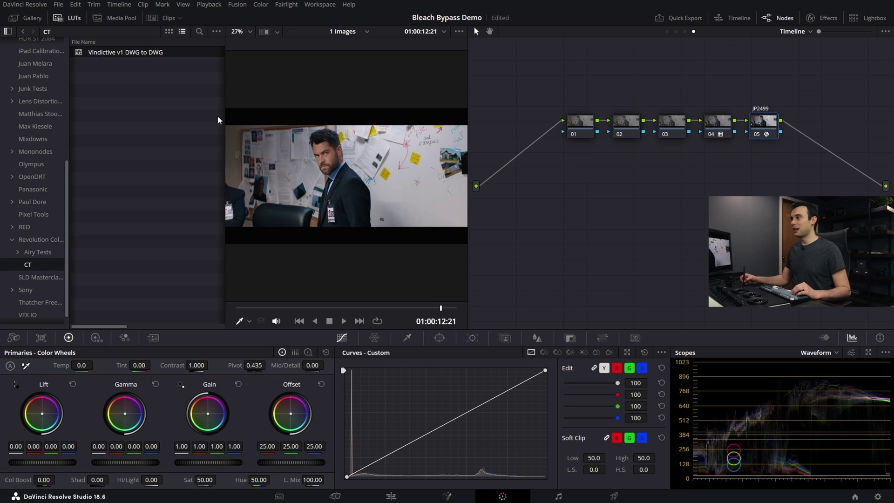
{"action": "left_click", "coordinate": [73, 17]}
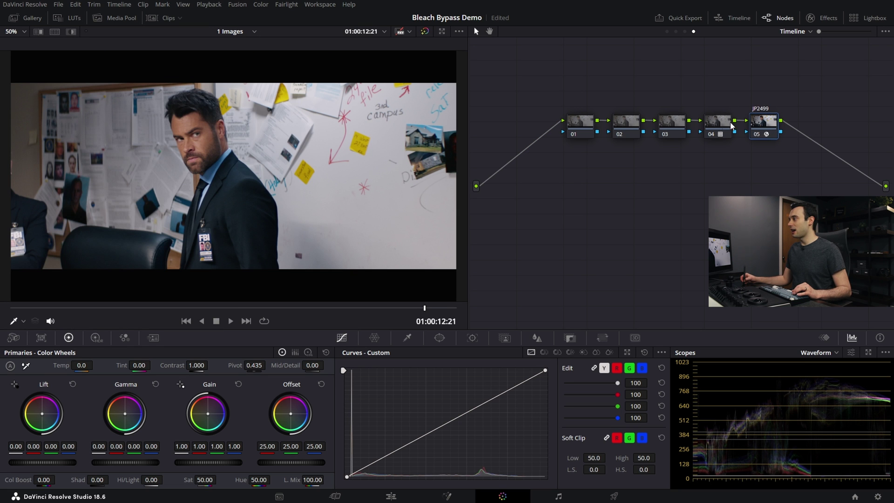
Compare the image with and without node 04 by repeatedly disabling and enabling the node
{"action": "left_click", "coordinate": [715, 124]}
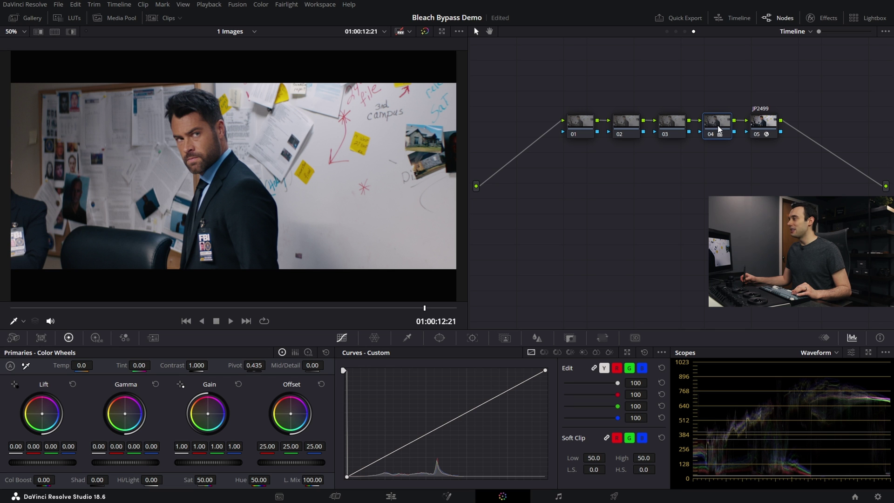
{"action": "key", "text": "ctrl+d"}
{"action": "key", "text": "ctrl+d"}
{"action": "key", "text": "ctrl+d"}
{"action": "key", "text": "ctrl+d"}
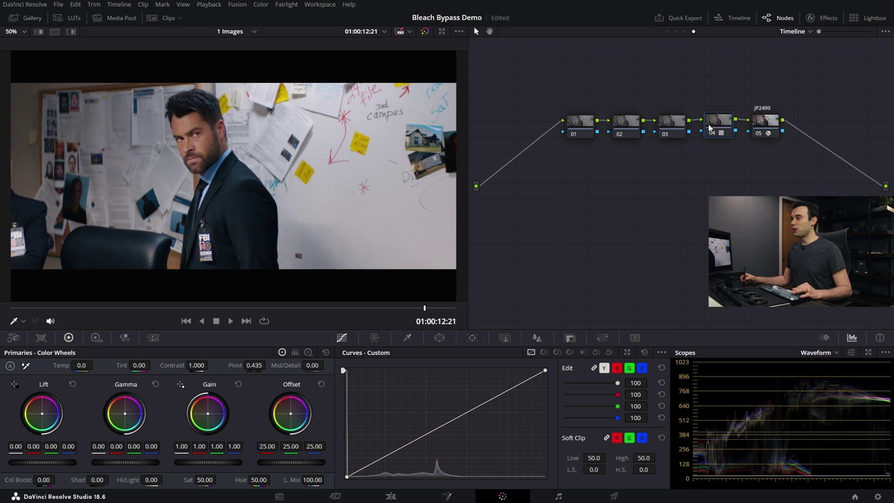
{"action": "key", "text": "ctrl+d"}
{"action": "key", "text": "ctrl+d"}
{"action": "key", "text": "ctrl+d"}
{"action": "key", "text": "ctrl+d"}
{"action": "key", "text": "ctrl+d"}
{"action": "key", "text": "ctrl+d"}
{"action": "key", "text": "ctrl+d"}
{"action": "key", "text": "ctrl+d"}
Label node 04 as Look
{"action": "right_click", "coordinate": [721, 133]}
{"action": "left_click", "coordinate": [747, 140]}
{"action": "type", "text": "Look"}
{"action": "key", "text": "Return"}
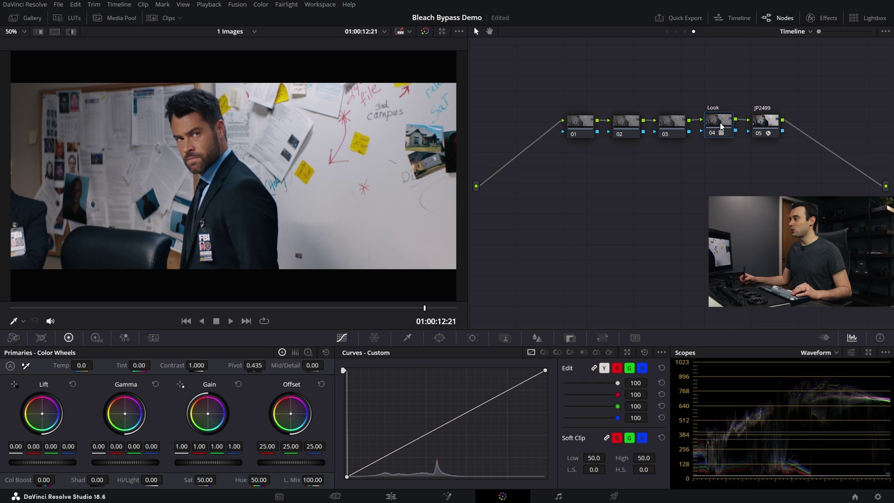
{"action": "left_click", "coordinate": [768, 123]}
{"action": "left_click_drag", "start_coordinate": [769, 122], "coordinate": [769, 121]}
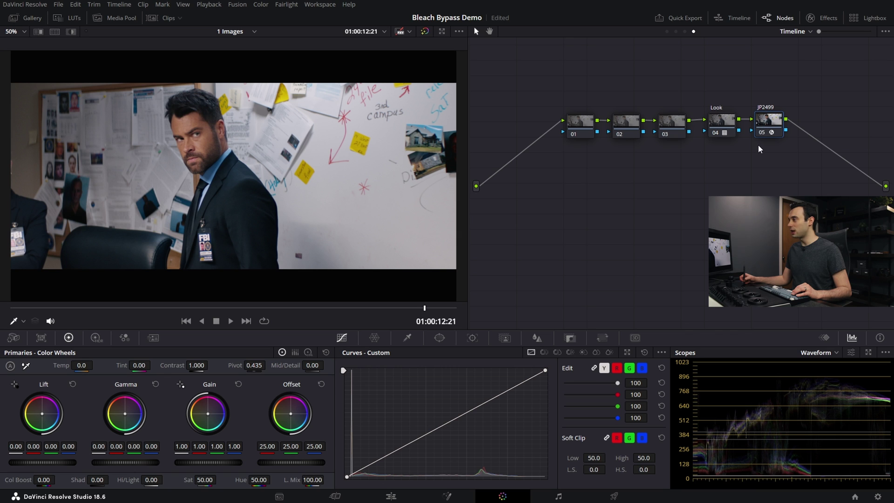
{"action": "left_click_drag", "start_coordinate": [768, 124], "coordinate": [771, 123]}
Label node 03 as Con Dsat and set its contrast to 1.179, pivot to 0.366 and saturation to 29.72
{"action": "right_click", "coordinate": [684, 125]}
{"action": "left_click", "coordinate": [702, 145]}
{"action": "type", "text": "Con"}
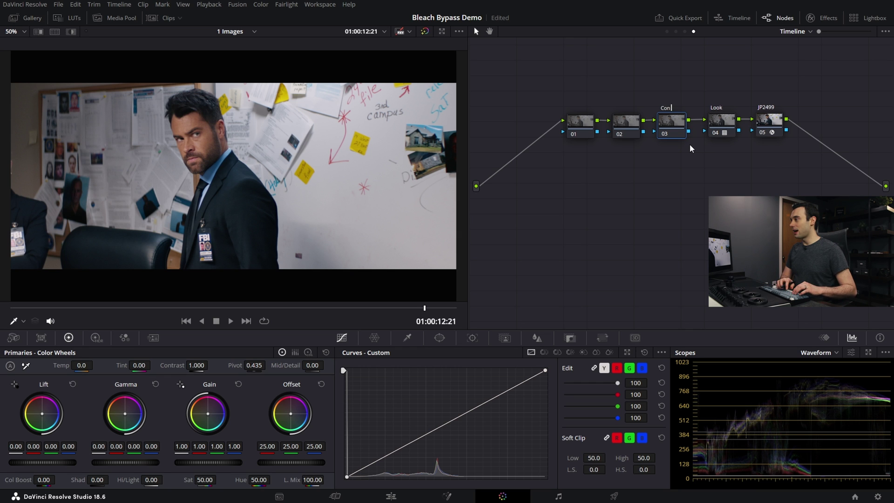
{"action": "type", "text": " D"}
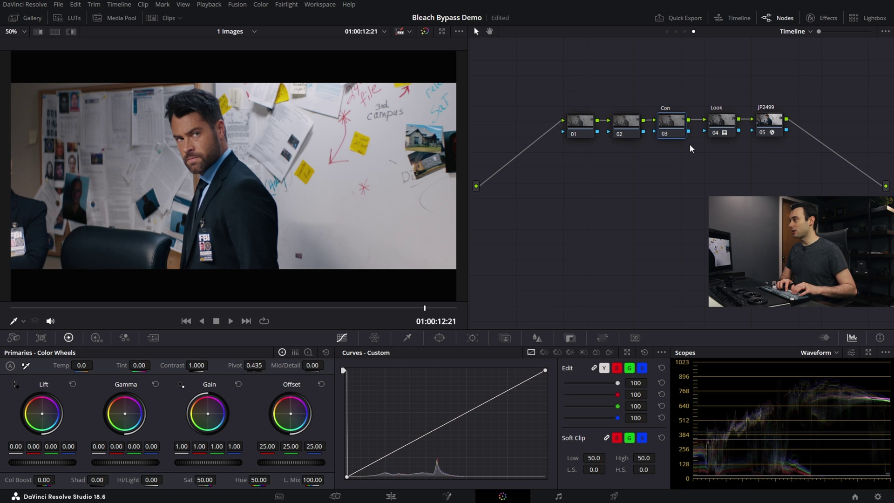
{"action": "type", "text": "sat"}
{"action": "key", "text": "Return"}
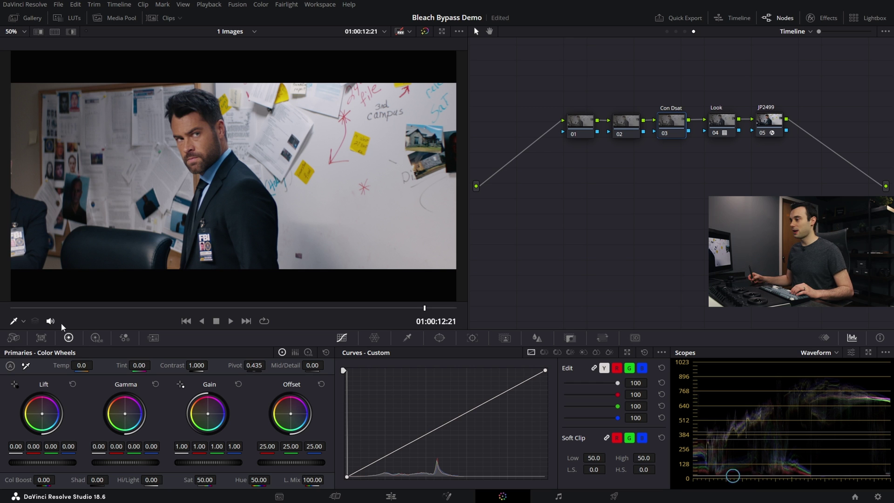
{"action": "left_click_drag", "start_coordinate": [254, 365], "coordinate": [251, 366]}
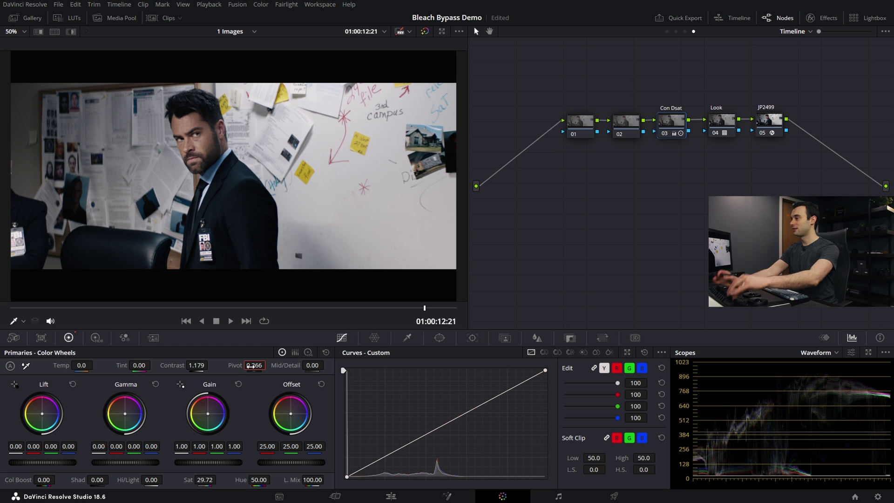
Find the Dehancer Pro 7.0.1 effect by searching for deh and apply it to node 02
{"action": "left_click", "coordinate": [823, 19]}
{"action": "left_click", "coordinate": [822, 48]}
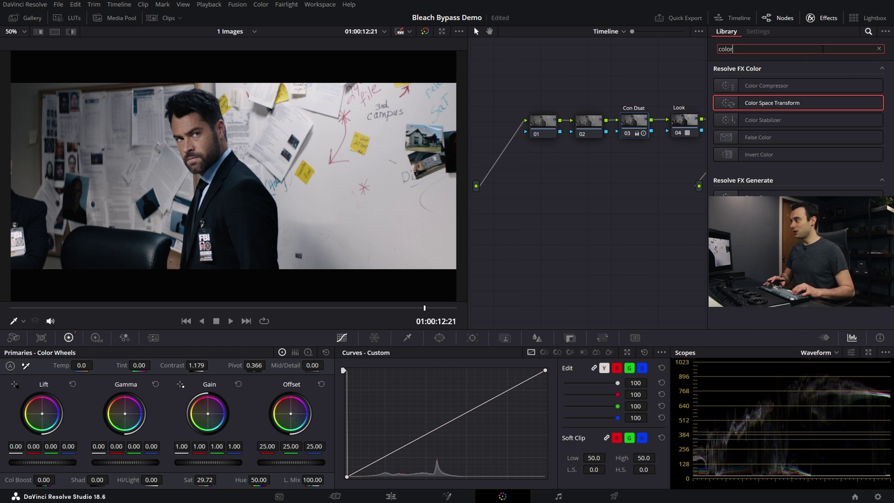
{"action": "key", "text": "ctrl+a"}
{"action": "type", "text": "deh"}
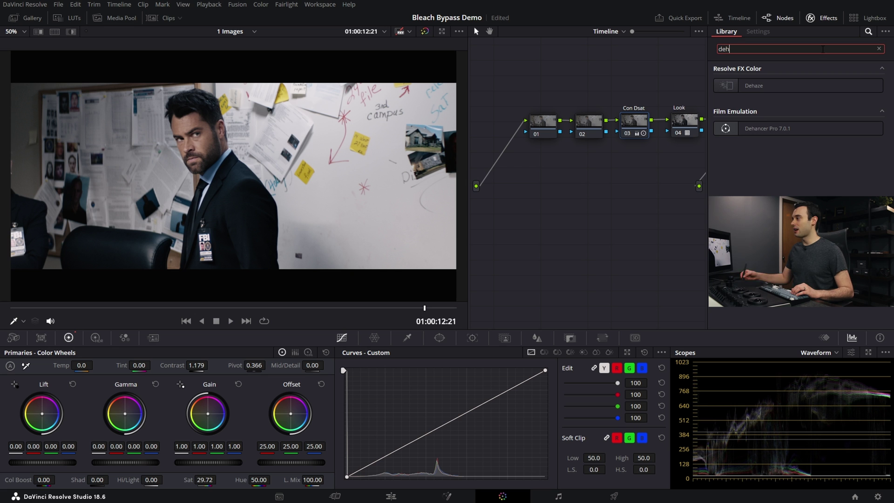
{"action": "left_click_drag", "start_coordinate": [789, 128], "coordinate": [583, 127]}
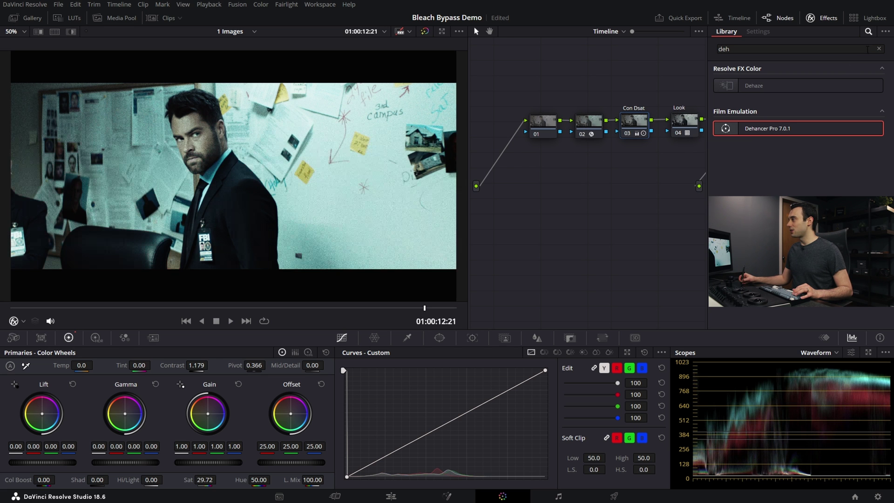
{"action": "left_click", "coordinate": [823, 18]}
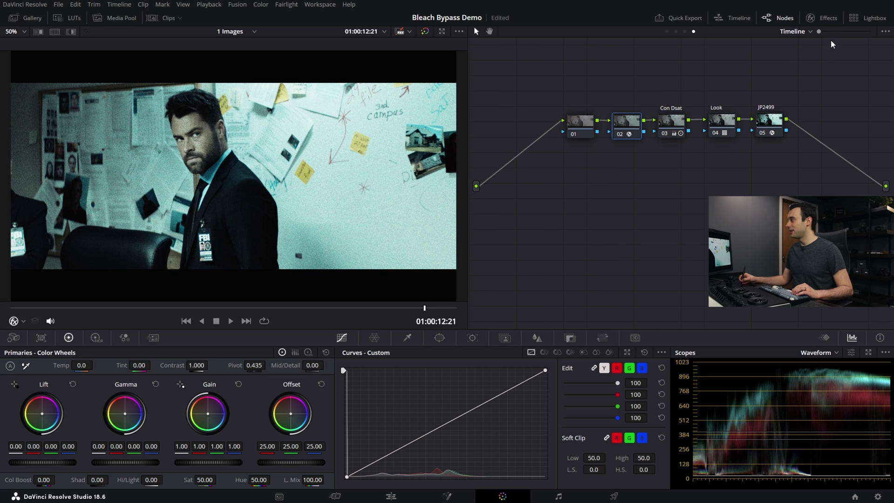
Set the Dehancer input source on node 02 to DVR WG/Intermediate
{"action": "left_click", "coordinate": [835, 18]}
{"action": "left_click", "coordinate": [795, 93]}
{"action": "left_click", "coordinate": [795, 94]}
{"action": "left_click", "coordinate": [819, 97]}
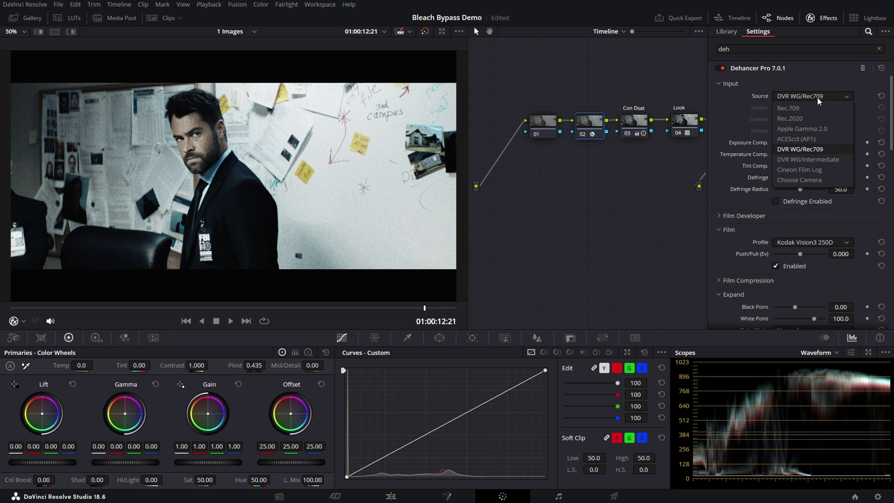
{"action": "left_click", "coordinate": [812, 160]}
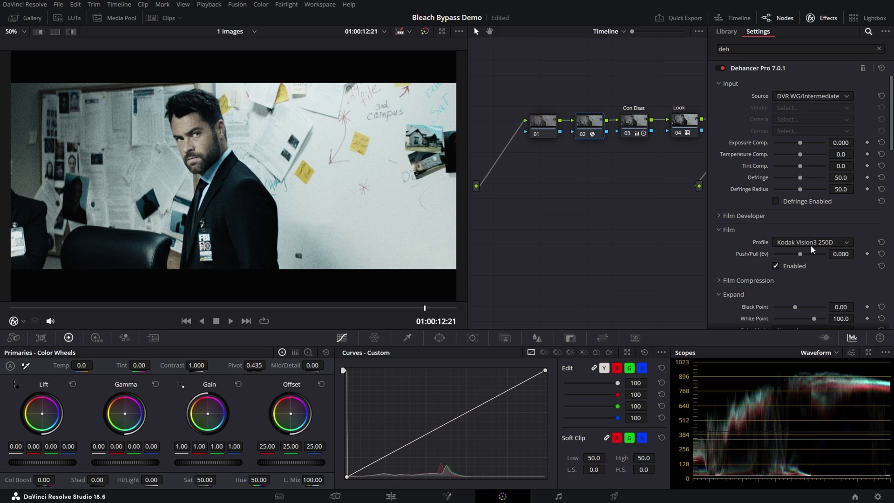
Disable the Dehancer film emulation and collapse the Film, Expand and Print sections to reach the Film Grain settings
{"action": "left_click", "coordinate": [727, 229]}
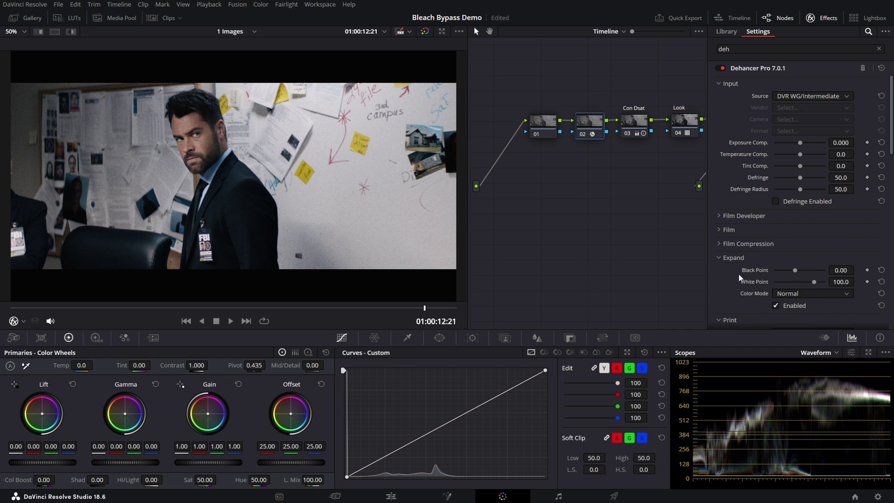
{"action": "left_click", "coordinate": [733, 257]}
{"action": "scroll", "coordinate": [755, 182], "scroll_direction": "down", "scroll_amount": 2}
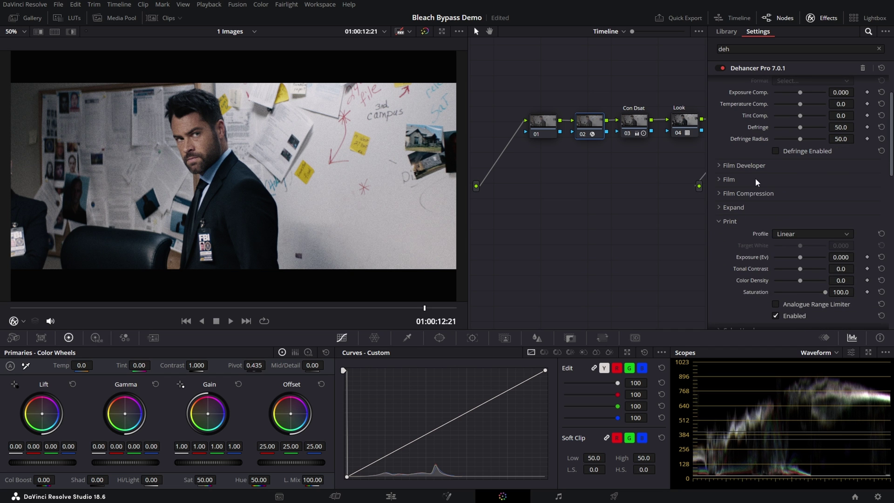
{"action": "left_click", "coordinate": [727, 221]}
{"action": "scroll", "coordinate": [767, 197], "scroll_direction": "down", "scroll_amount": 2}
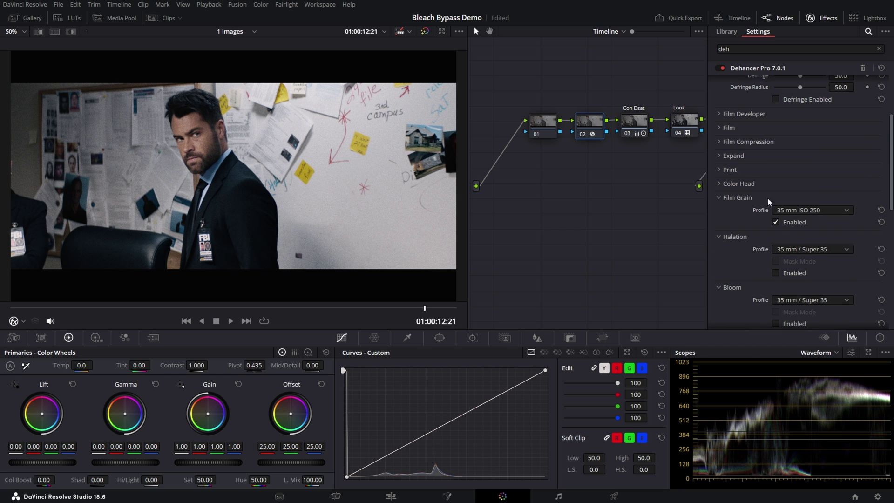
Try the 65 mm ISO 50 and 35 mm ISO 50 film grain profiles, and settle on 65 mm ISO 250
{"action": "left_click", "coordinate": [801, 212]}
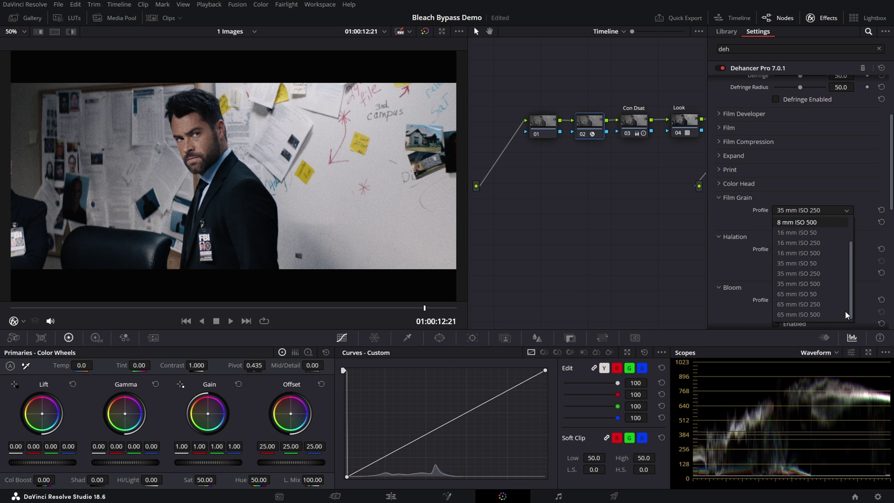
{"action": "left_click", "coordinate": [817, 294]}
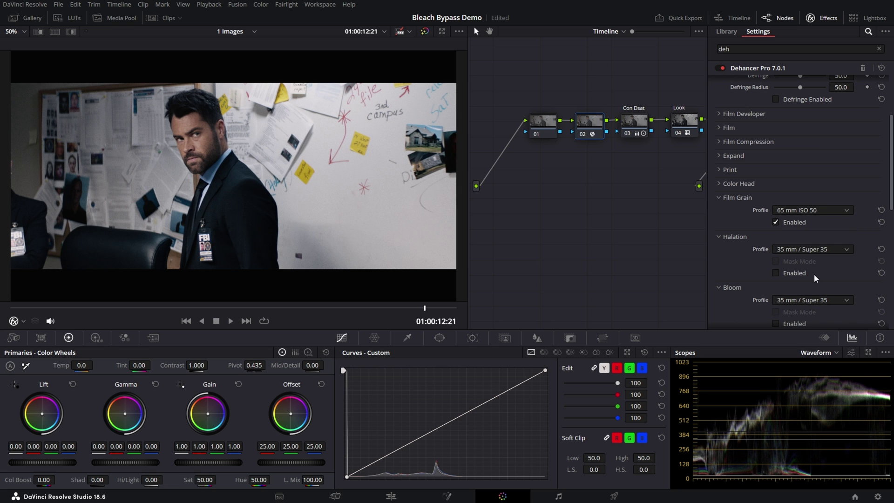
{"action": "left_click", "coordinate": [807, 212]}
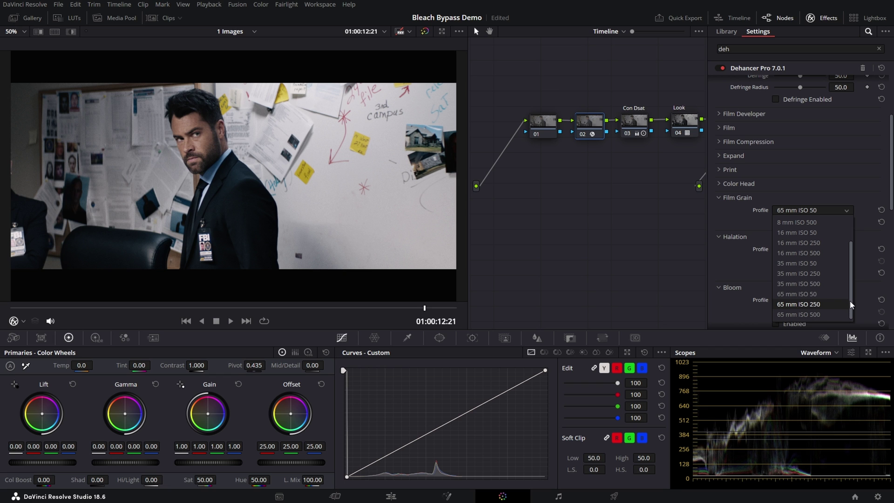
{"action": "left_click", "coordinate": [806, 265]}
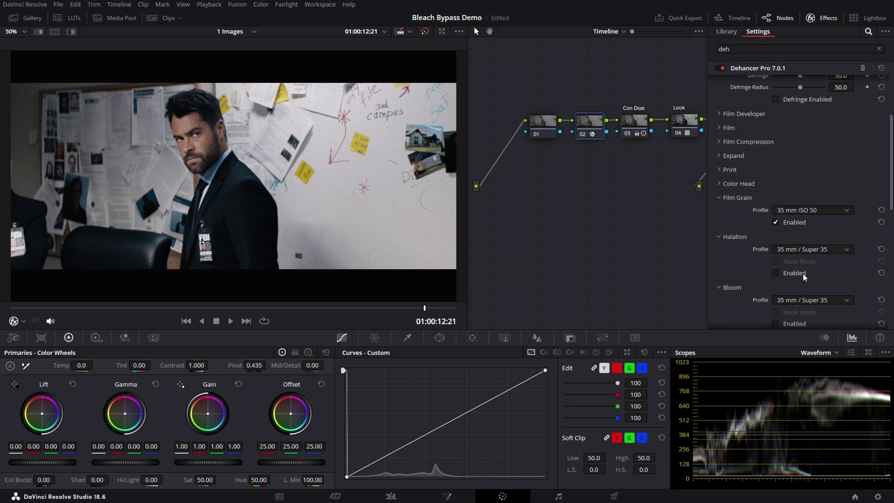
{"action": "left_click", "coordinate": [823, 211]}
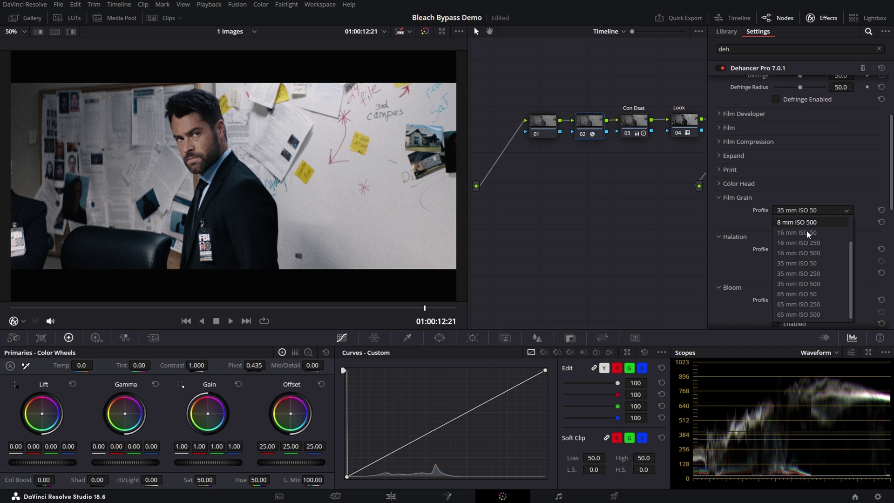
{"action": "left_click", "coordinate": [814, 305]}
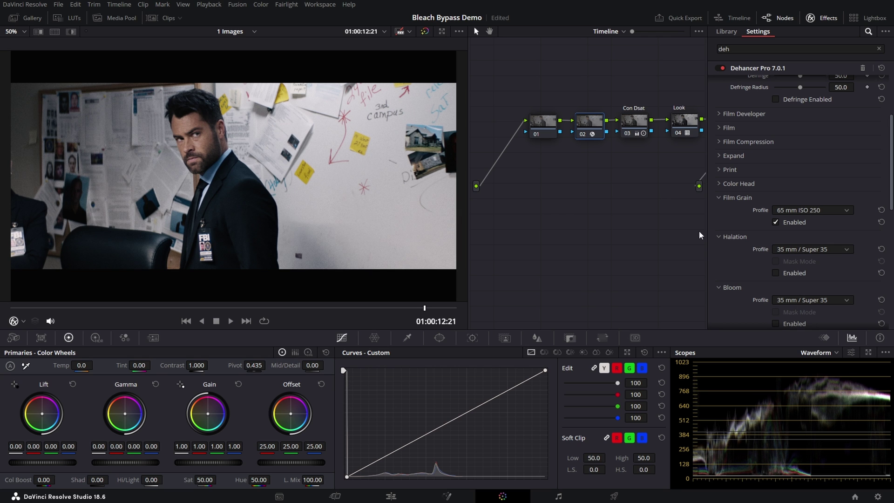
Enable Bloom with the 16 mm / Super 16 profile and close the effects settings
{"action": "scroll", "coordinate": [749, 270], "scroll_direction": "down", "scroll_amount": 1}
{"action": "left_click", "coordinate": [796, 279]}
{"action": "left_click", "coordinate": [801, 311]}
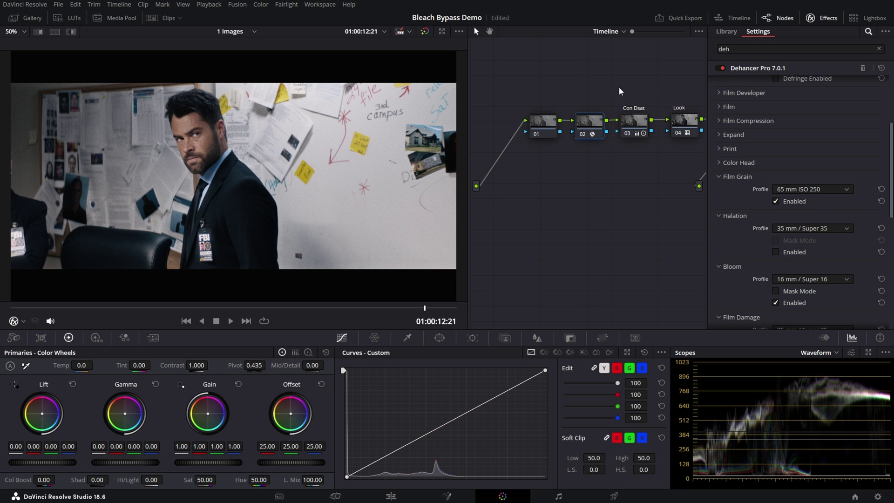
{"action": "left_click", "coordinate": [824, 17]}
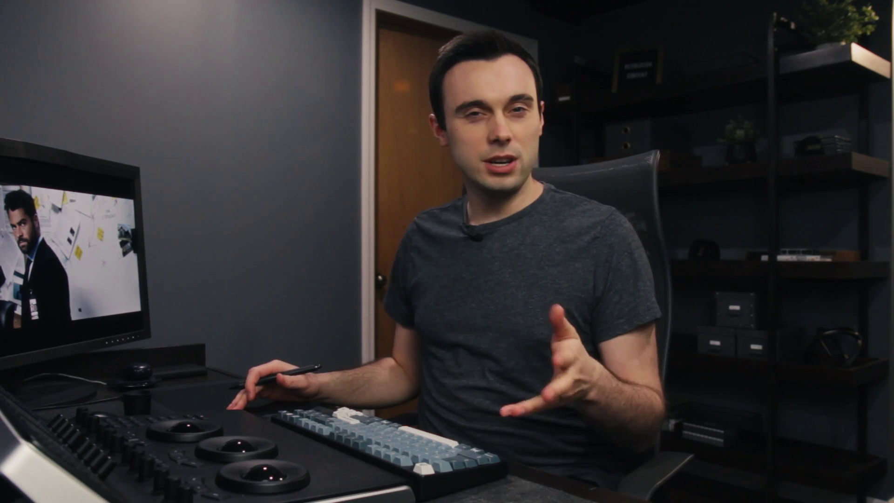